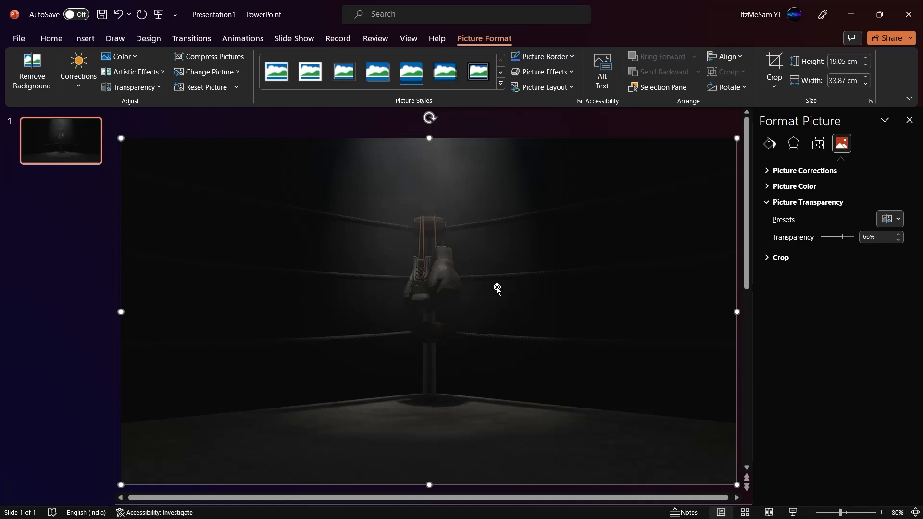
Close the picture formatting pane and draw an arc of about 15.31 cm by 15.31 cm over the boxing gloves
left_click(909, 120)
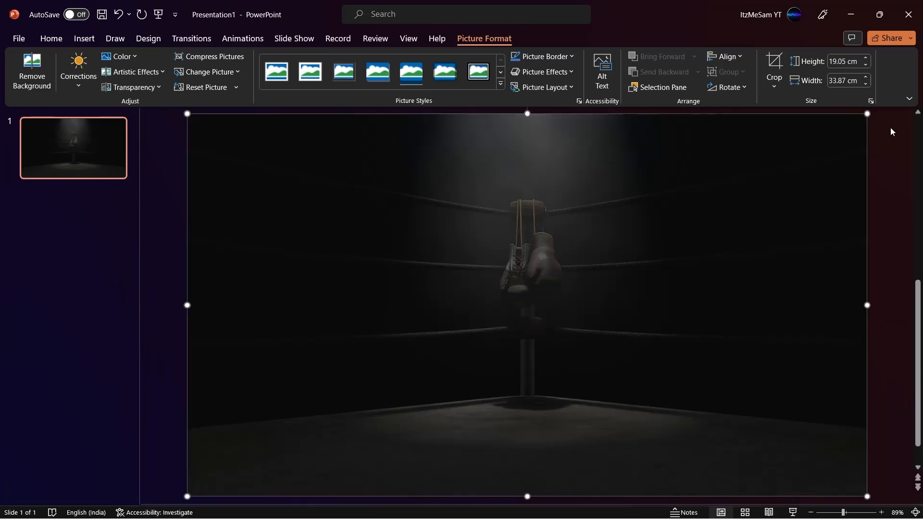
left_click(84, 40)
left_click(202, 84)
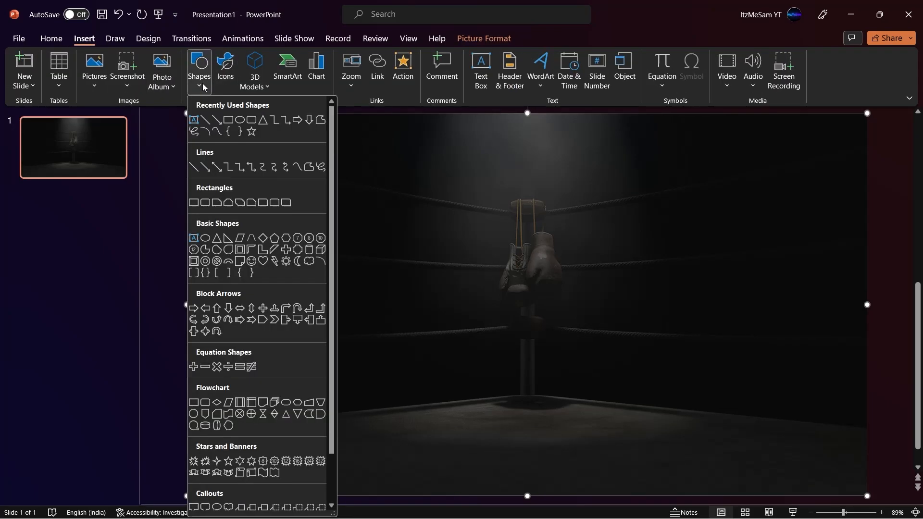
left_click(206, 131)
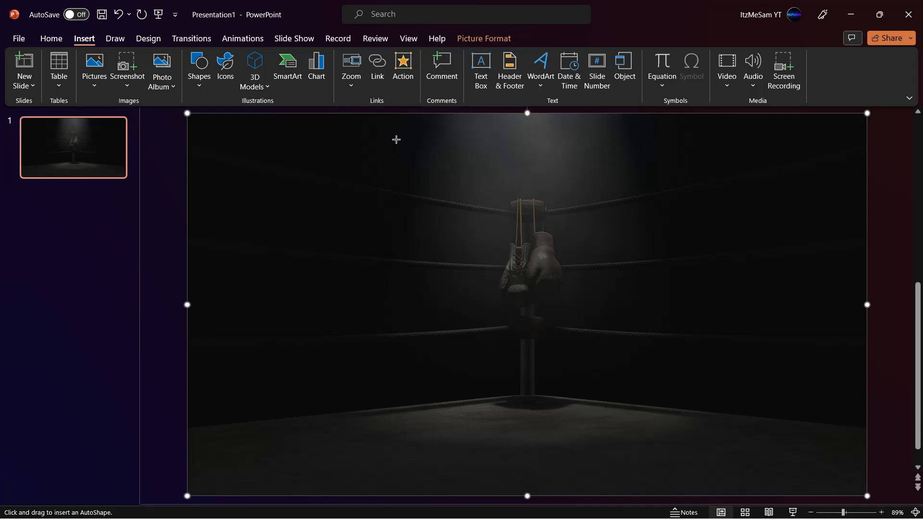
left_click_drag(373, 128, 681, 437)
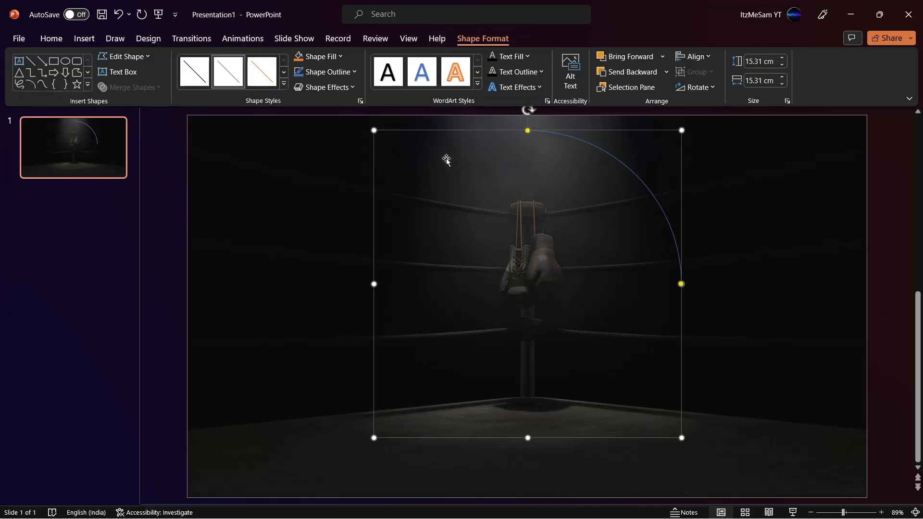
Give the arc a white outline with a weight of 3 pt
left_click(339, 72)
left_click(297, 103)
left_click(327, 72)
mouse_move(365, 255)
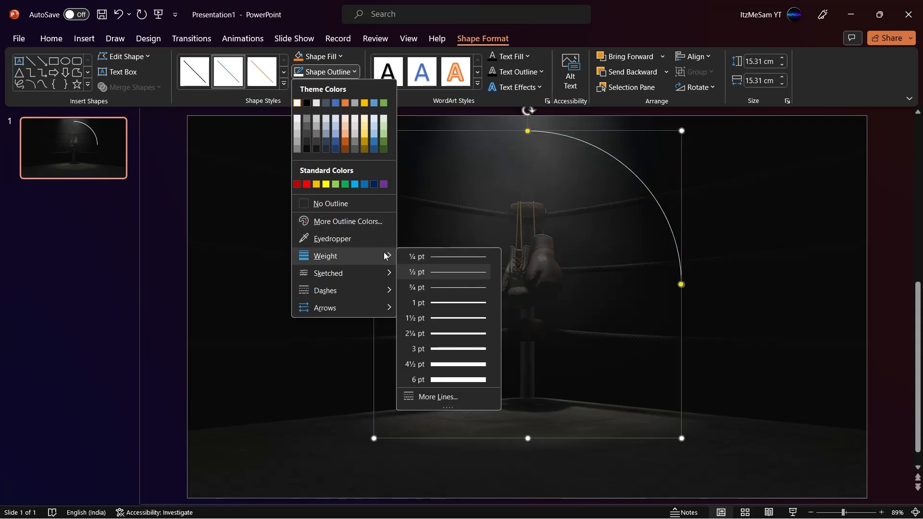
left_click(459, 349)
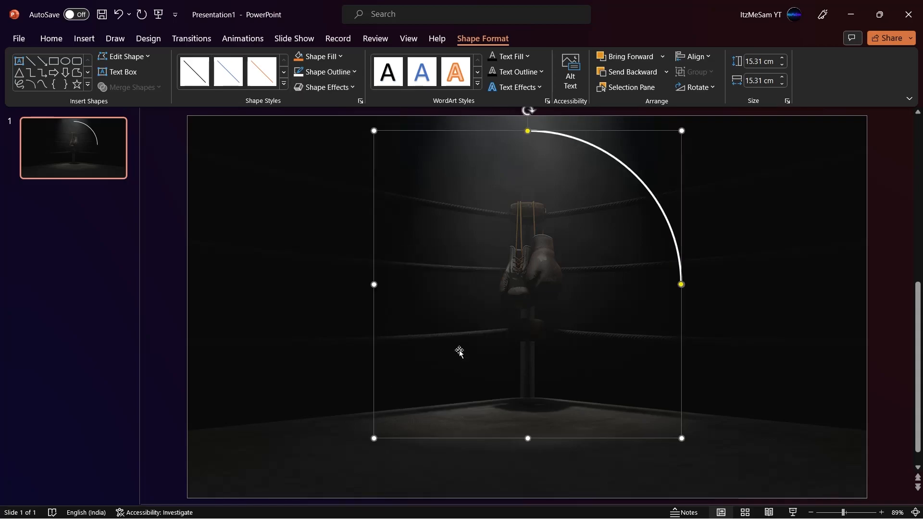
Switch the arc's outline to a gradient line and remove the two middle gradient stops
right_click(610, 155)
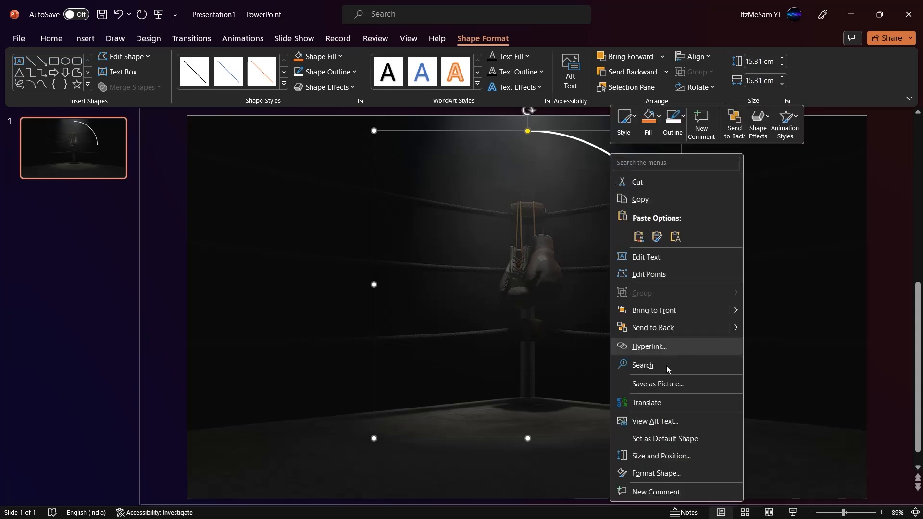
left_click(672, 473)
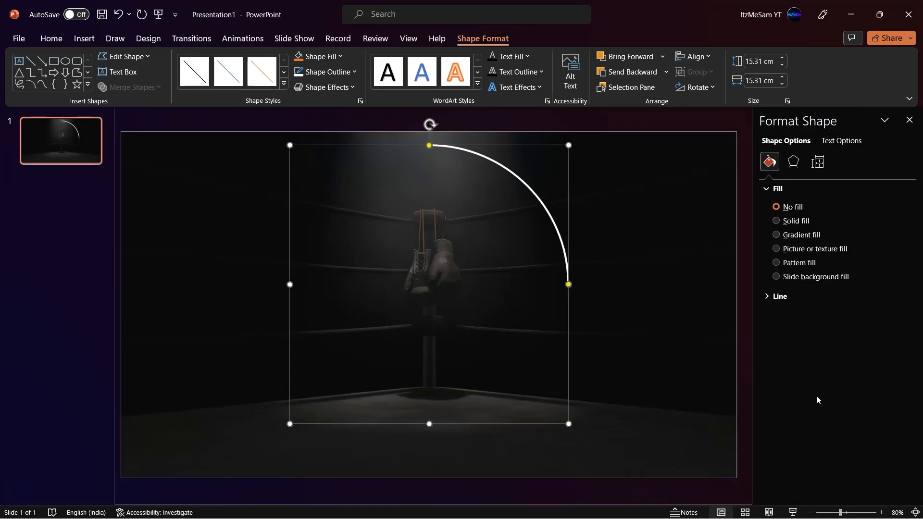
left_click(777, 188)
left_click(778, 204)
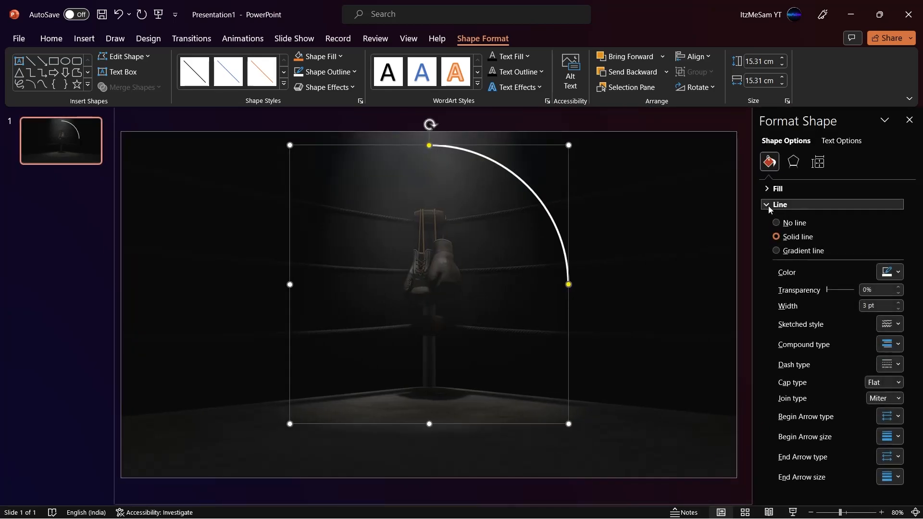
left_click(777, 251)
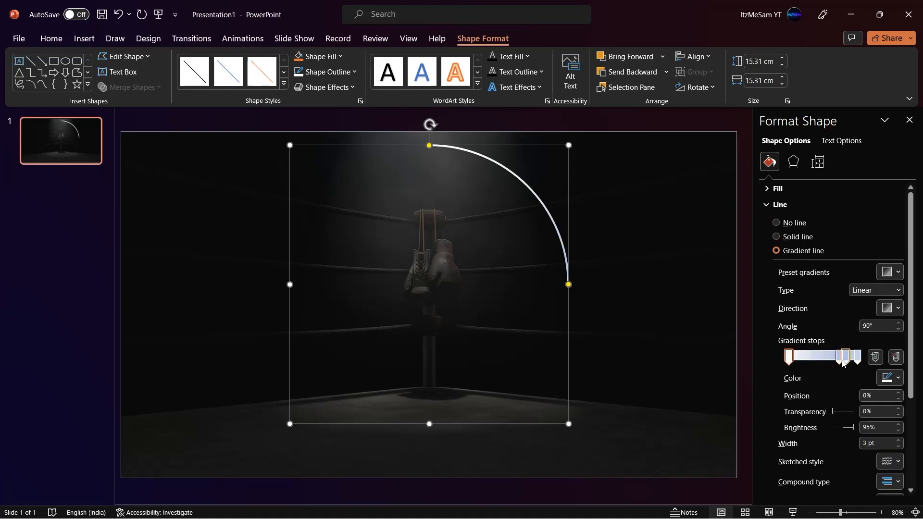
left_click_drag(839, 361, 836, 382)
left_click(822, 361)
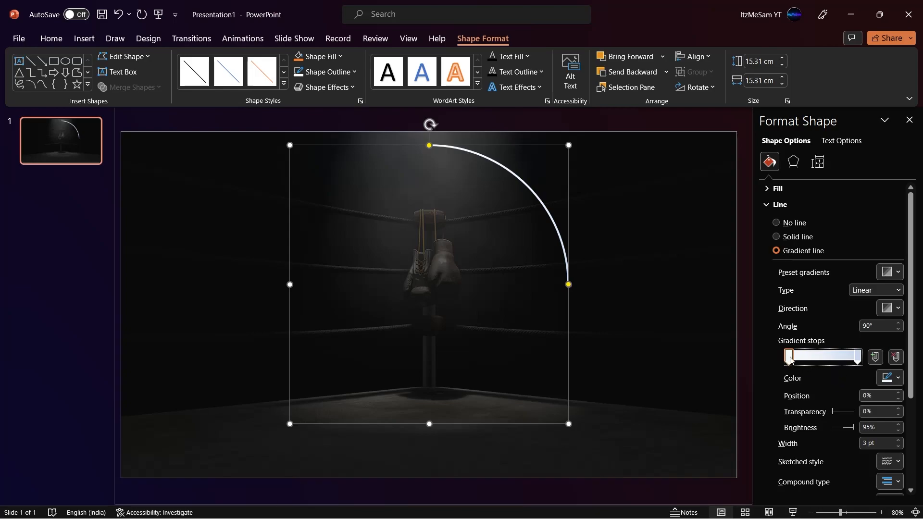
Recolour one gradient stop black and place it at 0%, with the white stop moved to 44%
left_click(857, 358)
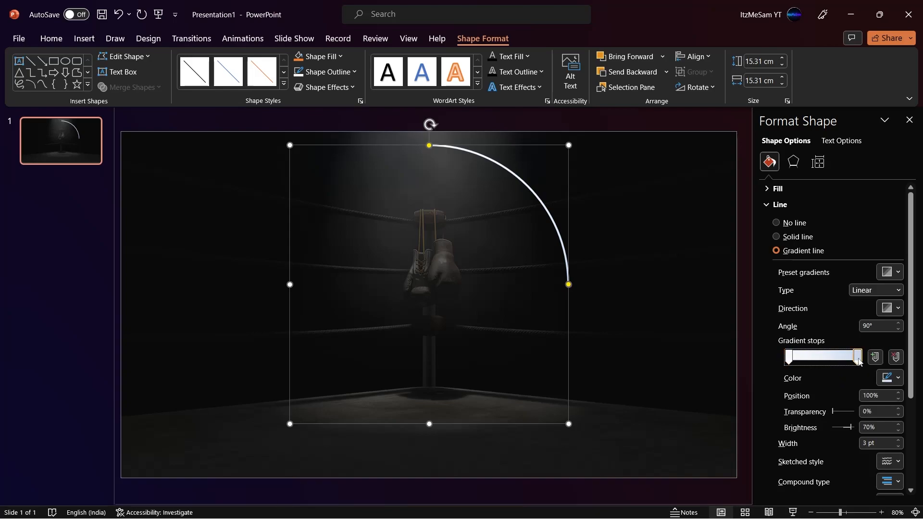
left_click(893, 382)
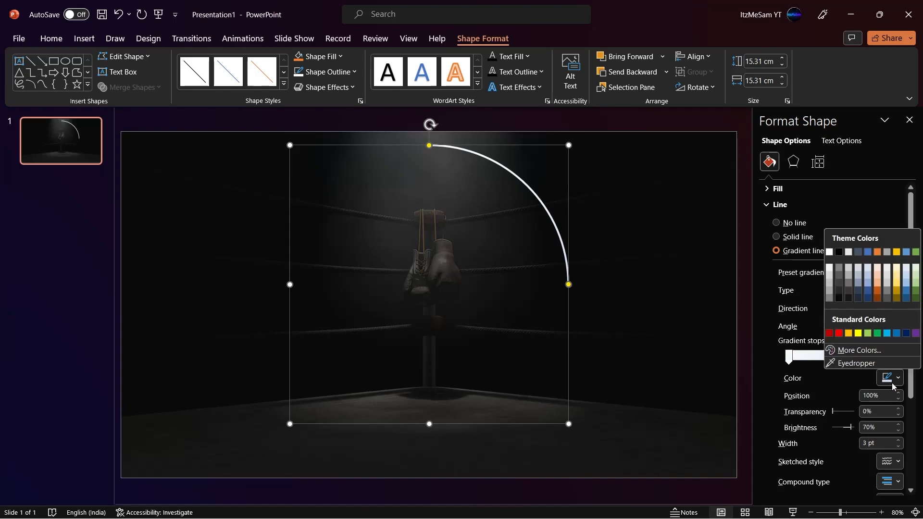
left_click(839, 252)
mouse_move(790, 367)
left_mouse_down()
mouse_move(854, 361)
mouse_move(775, 361)
mouse_move(782, 361)
left_mouse_up()
left_click(838, 361)
left_click_drag(839, 360, 818, 359)
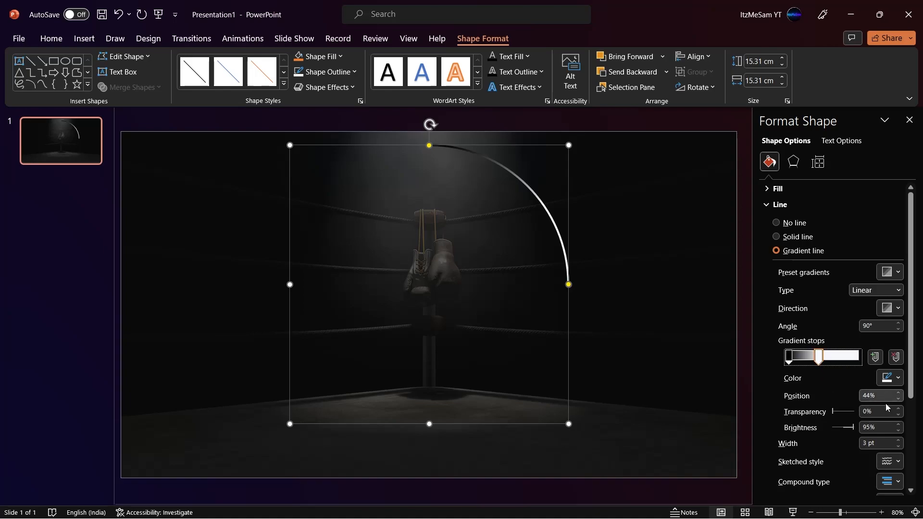
Set the black gradient stop's transparency to 100% and the white stop's to 1%, and move the white stop to 21%
left_click(834, 413)
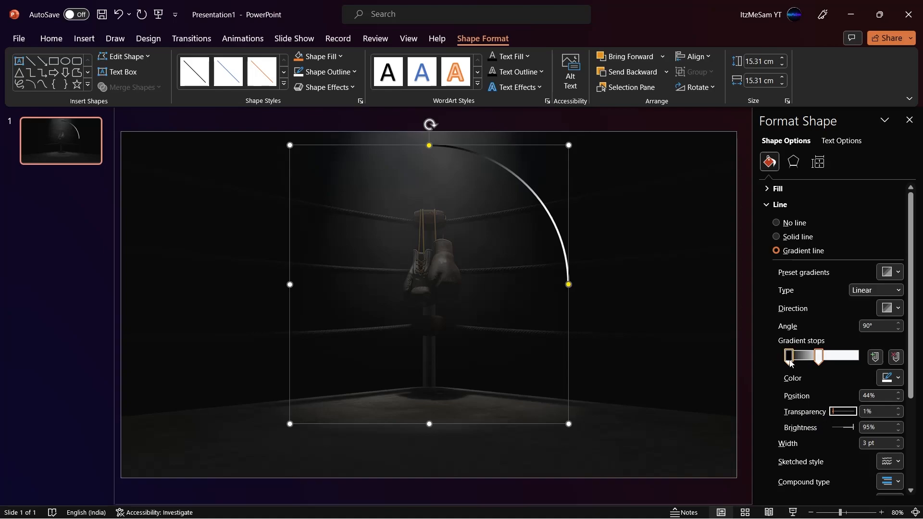
left_click(789, 361)
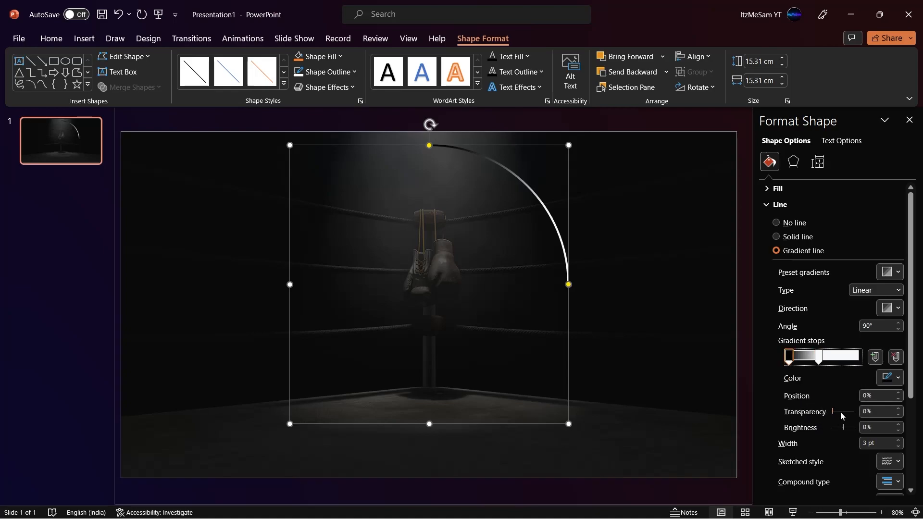
left_click_drag(834, 414, 856, 412)
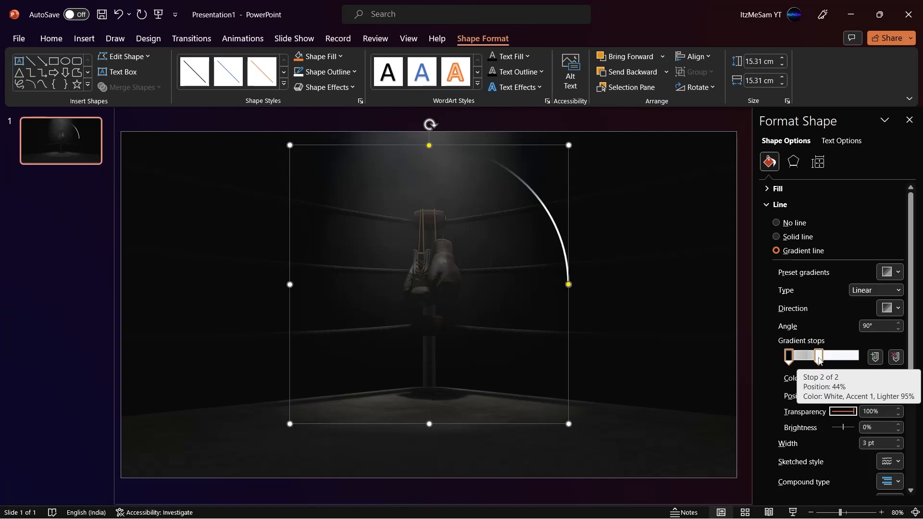
left_click(819, 358)
left_click_drag(821, 360, 804, 360)
Change the arc outline's cap type to Round
scroll(812, 409, "down", 3)
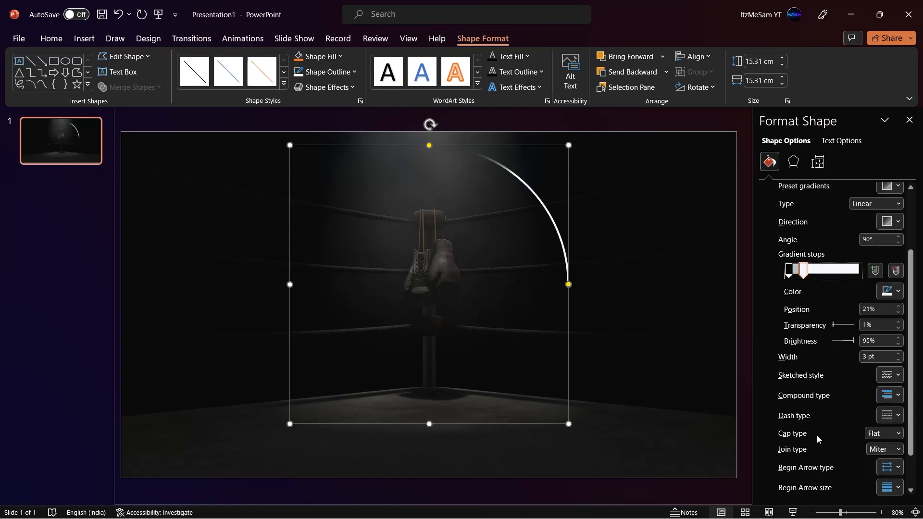
left_click(873, 434)
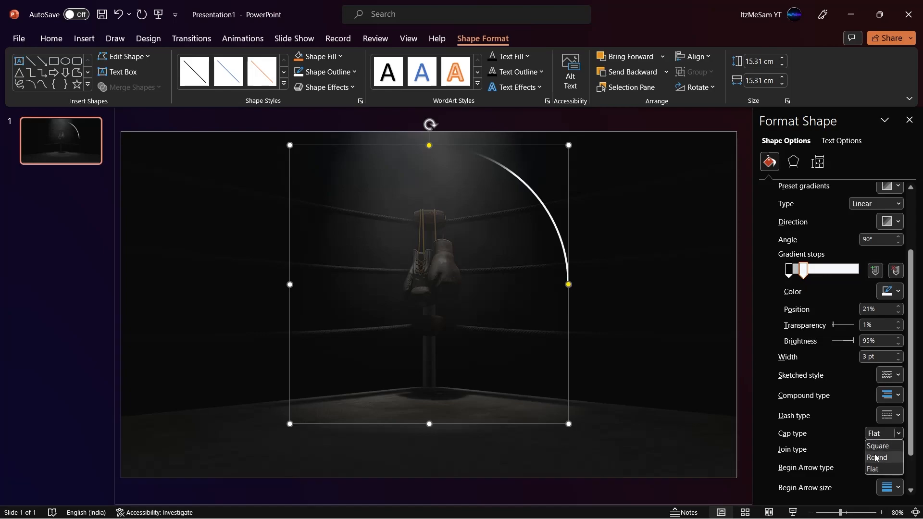
left_click(875, 458)
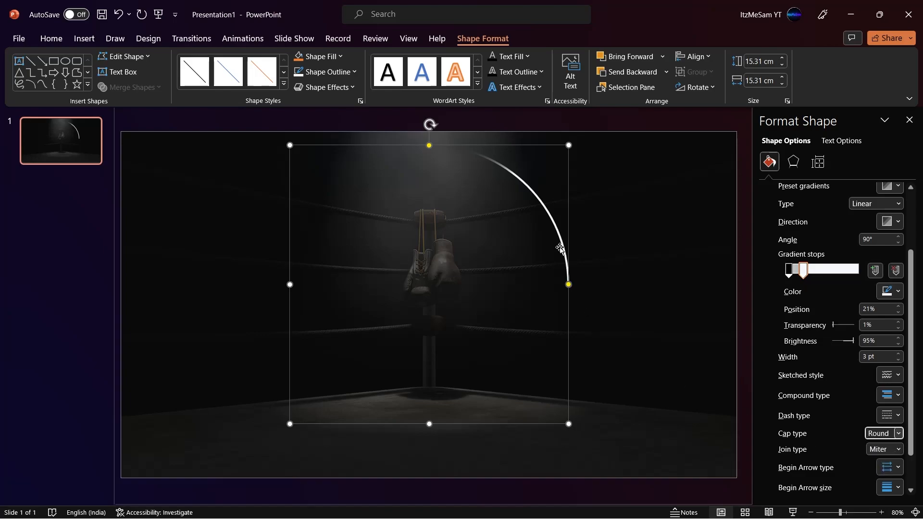
left_click(560, 249)
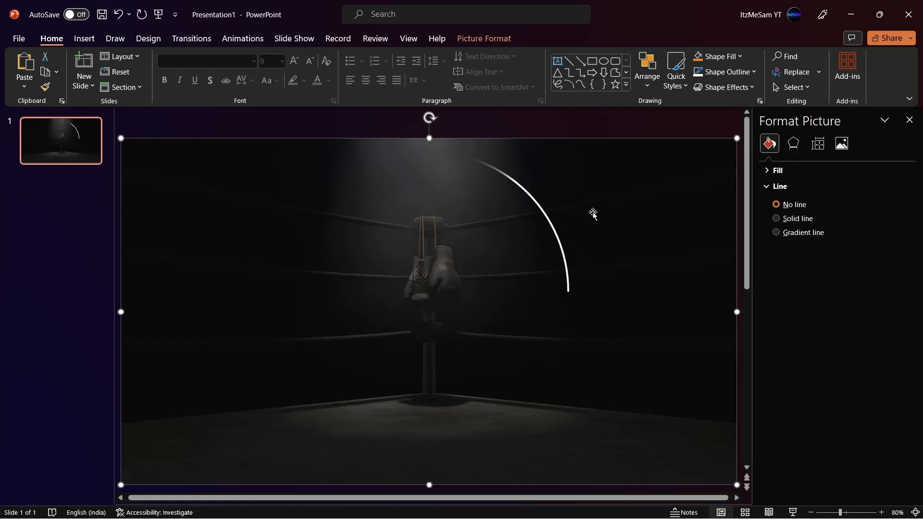
Enlarge the arc to about 17.37 cm by 17.37 cm and align it to the center and middle of the slide
left_click(523, 190)
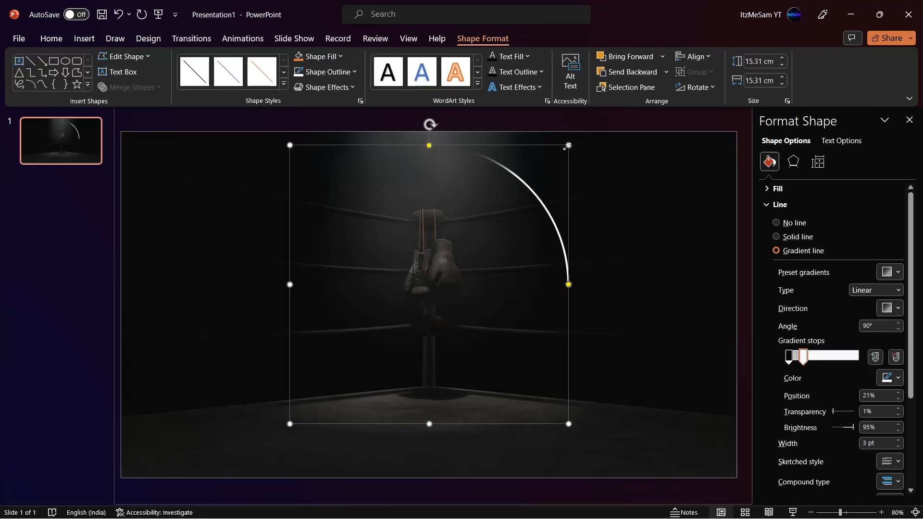
left_click_drag(566, 146, 510, 181)
left_click(549, 151)
left_click(483, 39)
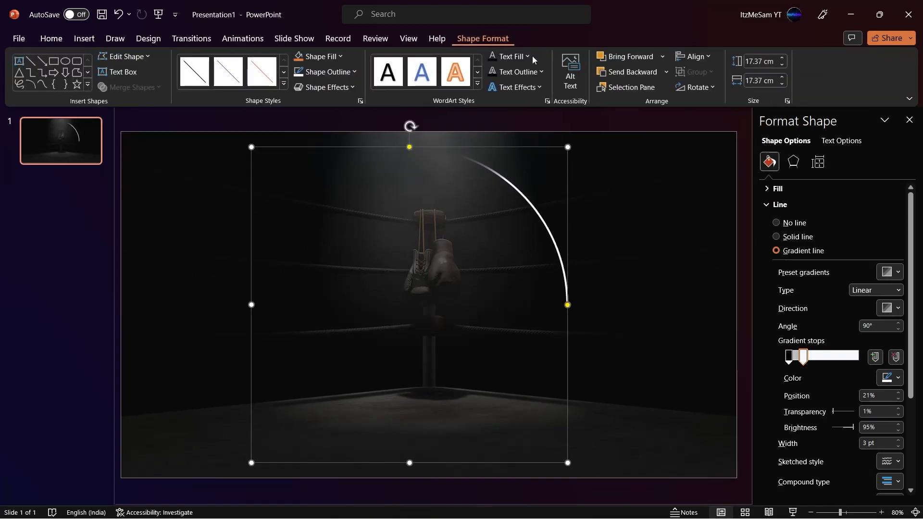
left_click(694, 57)
left_click(707, 90)
left_click(695, 57)
left_click(704, 149)
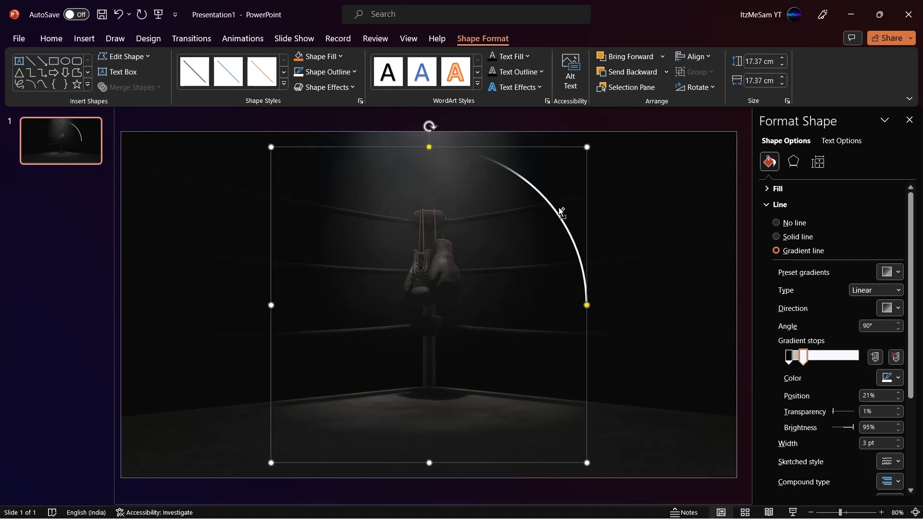
Duplicate the arc and flip the copy vertically and horizontally
key("ctrl+d")
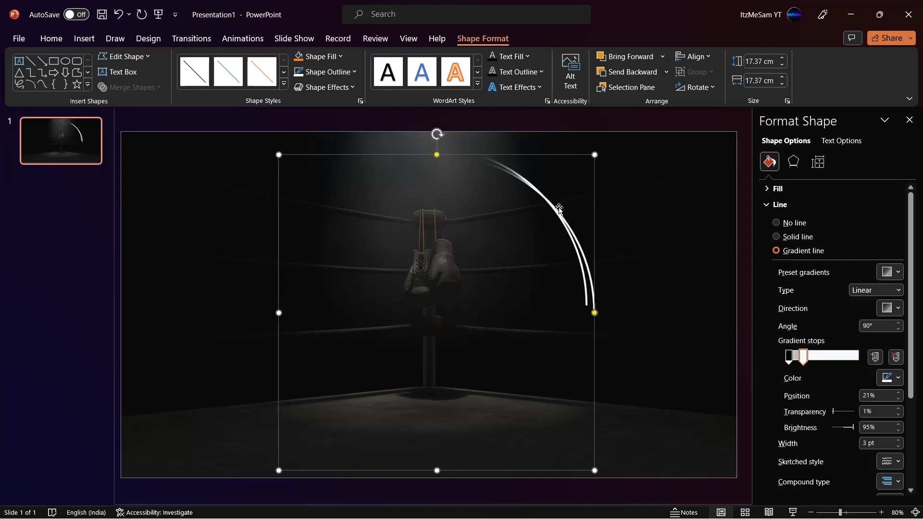
left_click(694, 88)
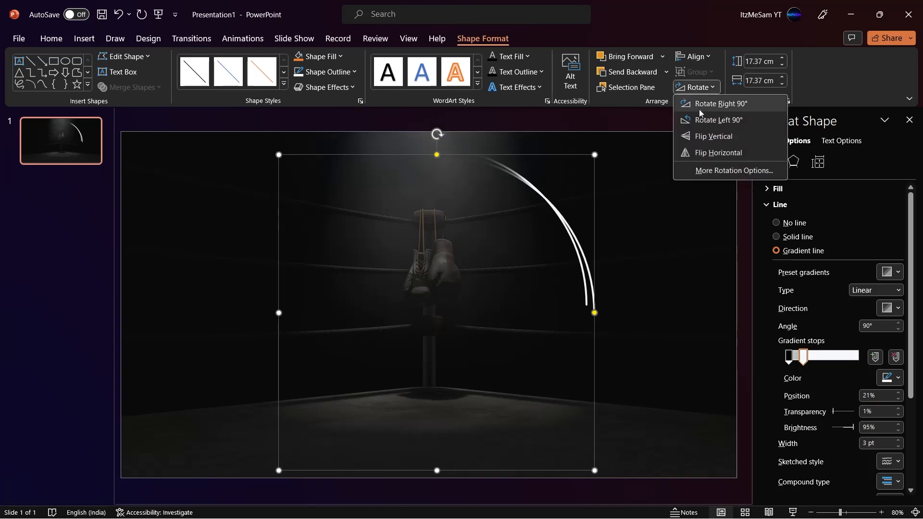
left_click(708, 136)
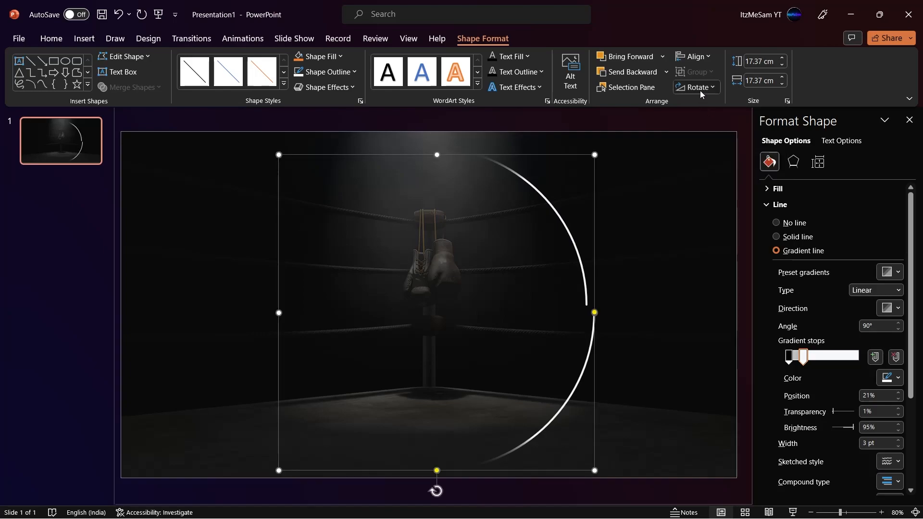
left_click(700, 91)
left_click(718, 155)
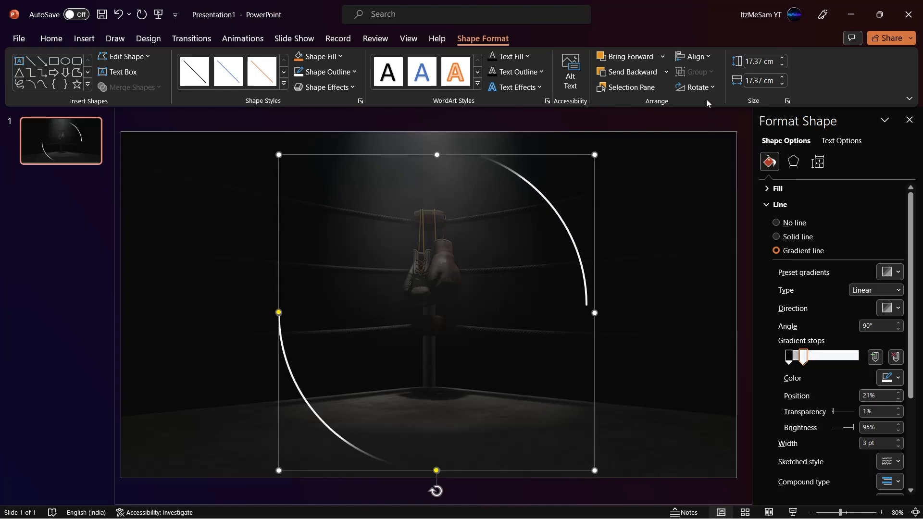
Align the flipped arc copy to the center and middle of the slide
left_click(692, 57)
left_click(715, 90)
left_click(695, 57)
left_click(712, 144)
Select both arcs and group them
mouse_move(527, 182)
left_mouse_down()
mouse_move(495, 182)
mouse_move(505, 202)
mouse_move(423, 165)
mouse_move(520, 157)
mouse_move(525, 176)
left_mouse_up()
left_click(482, 38)
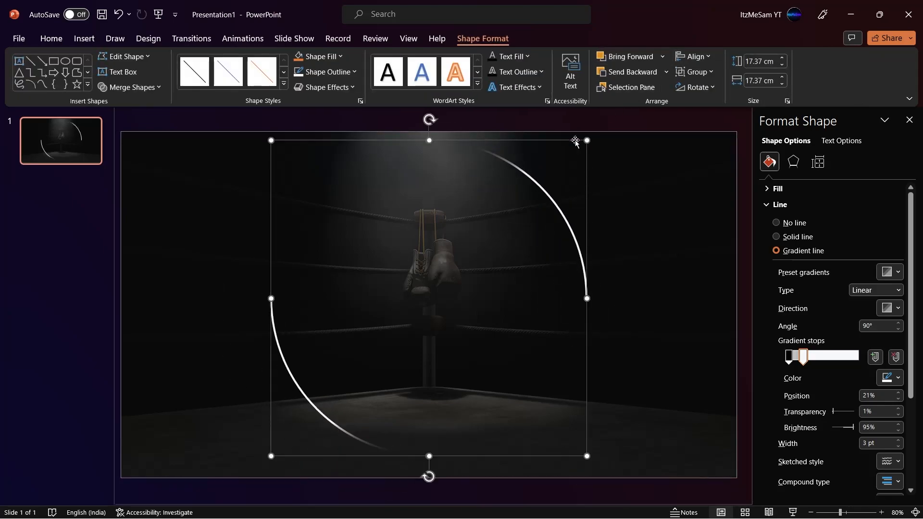
right_click(528, 179)
mouse_move(604, 278)
left_click(695, 281)
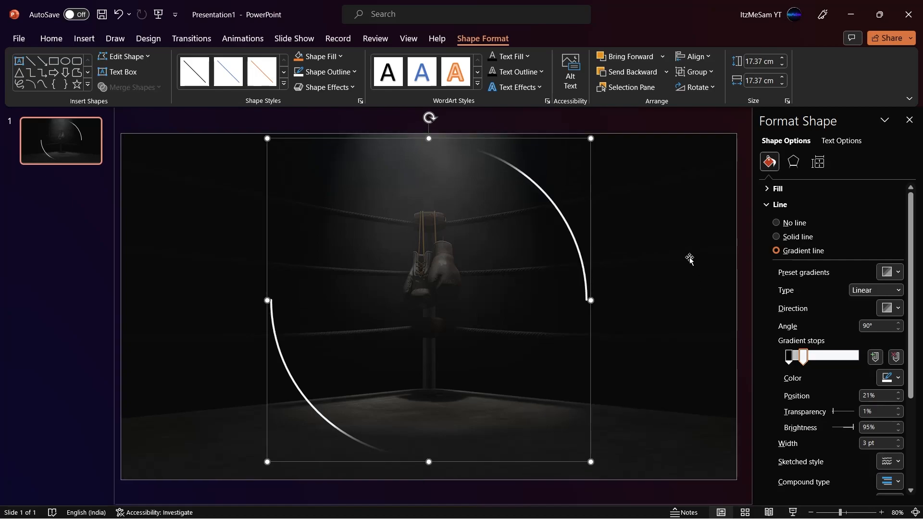
Align the arc group to the center and middle of the slide
left_click(695, 57)
left_click(716, 91)
left_click(695, 56)
left_click(717, 143)
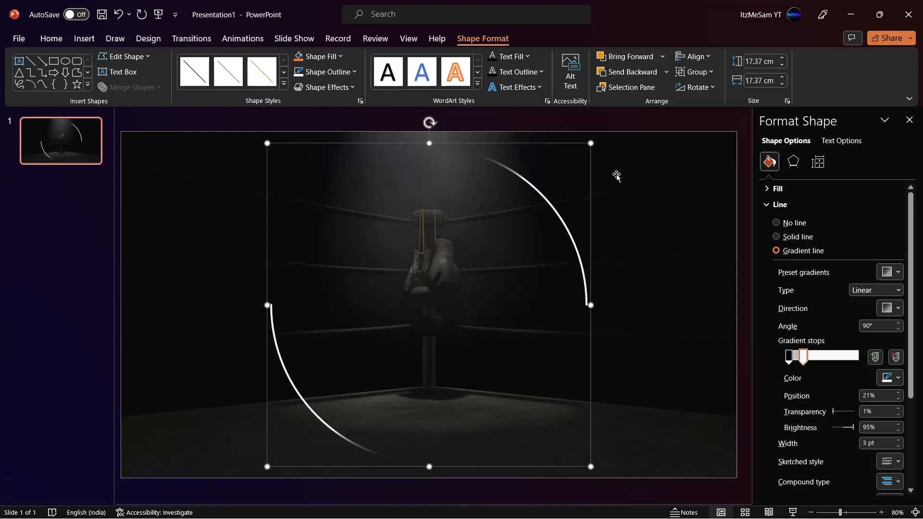
Enlarge the arc group to about 20.41 cm by 20.41 cm and realign it to the slide's center and middle
left_click_drag(591, 143, 621, 132)
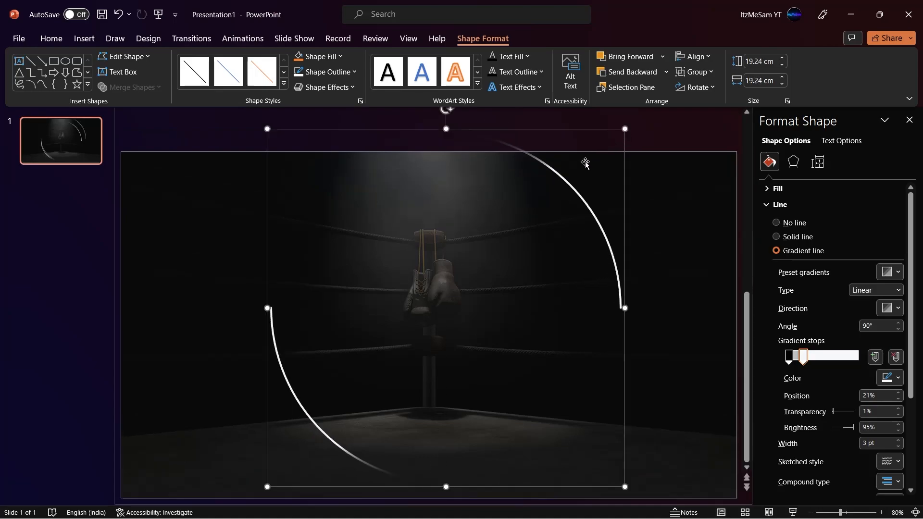
left_click_drag(557, 175, 546, 161)
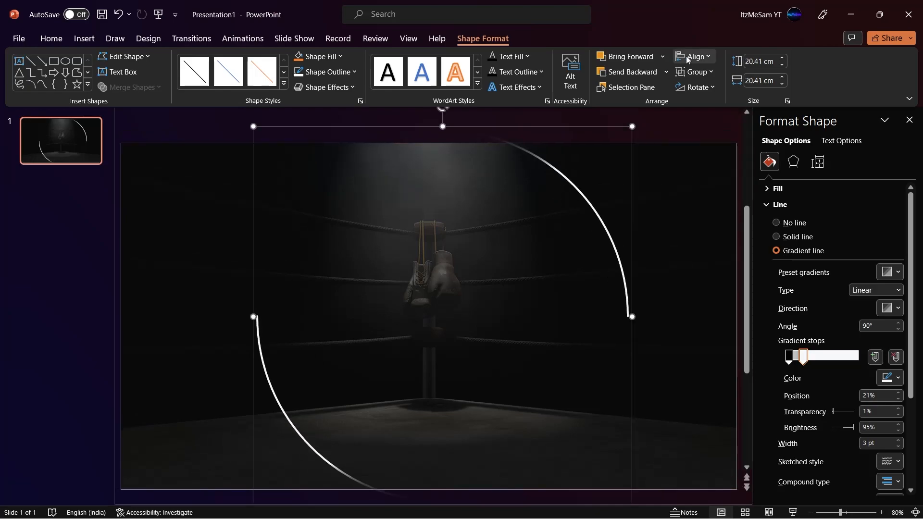
left_click(695, 56)
left_click(699, 91)
left_click(695, 56)
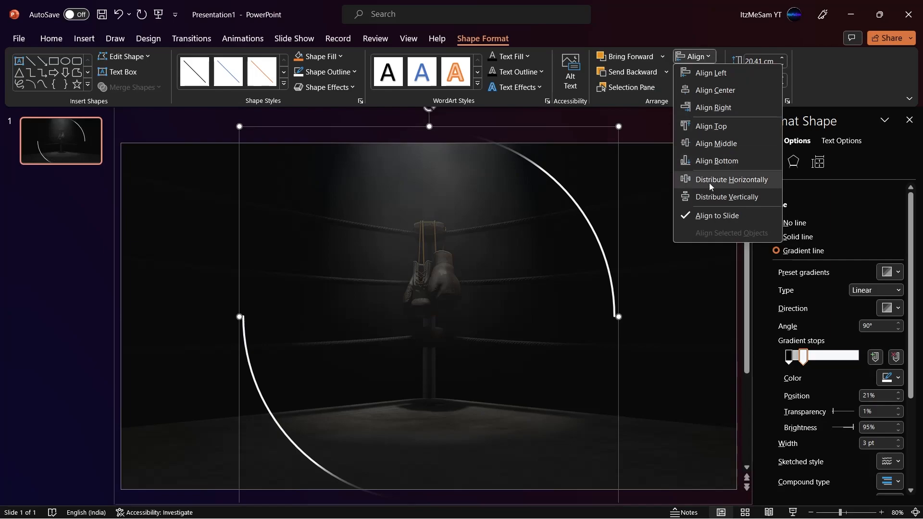
left_click(708, 143)
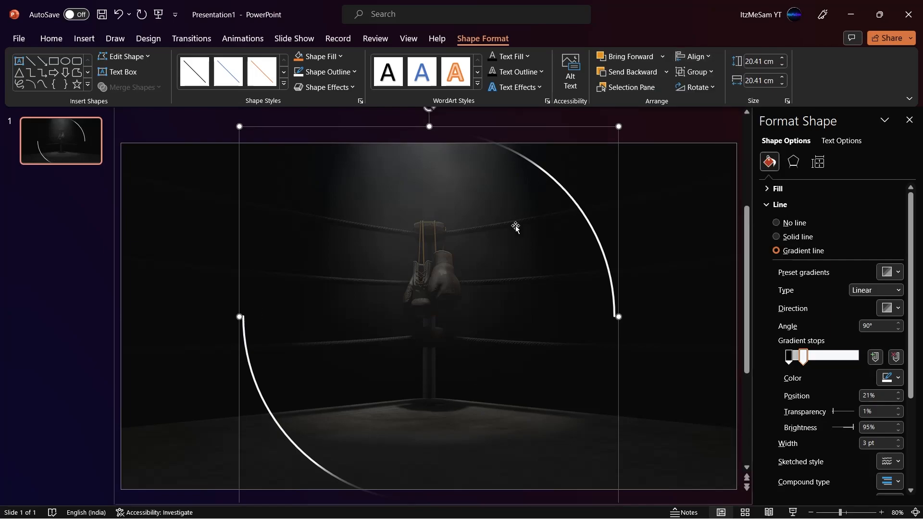
Apply the Spin emphasis animation to the arc group and close the formatting pane
left_click(243, 38)
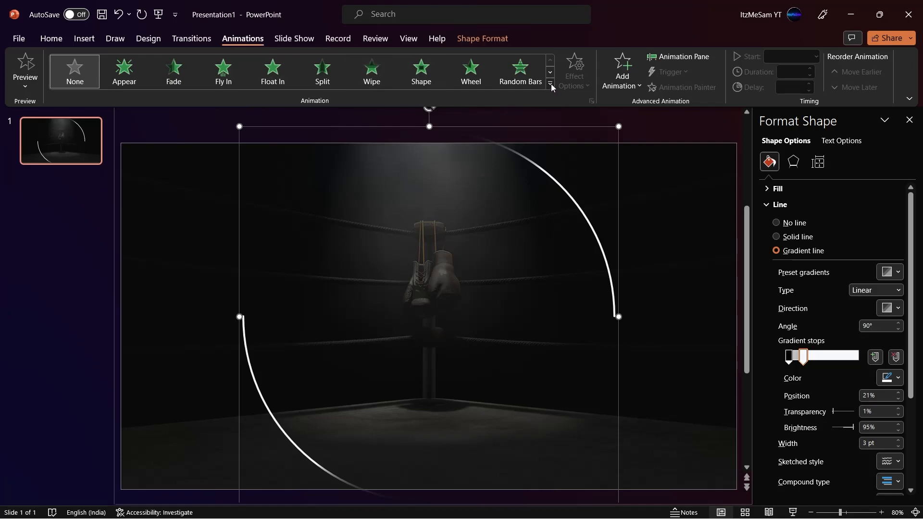
left_click(551, 84)
left_click(212, 239)
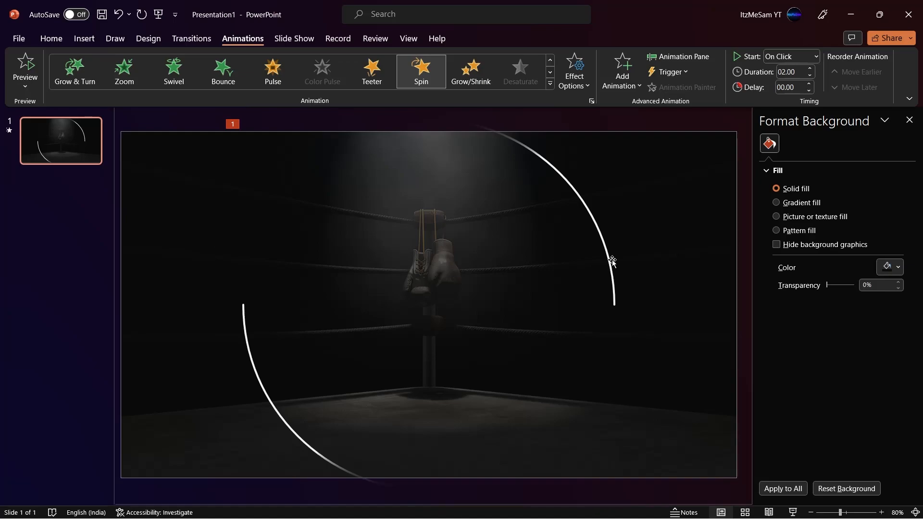
left_click(908, 120)
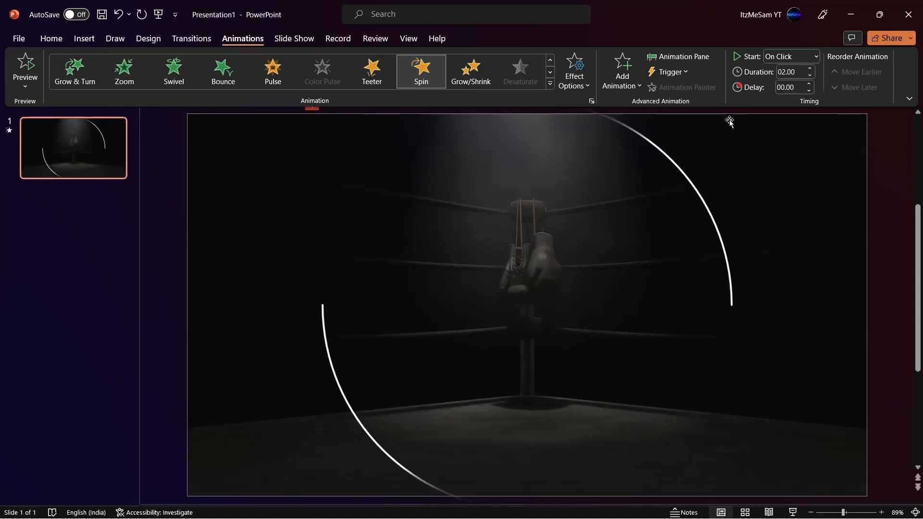
Set the arc group's Spin animation to start With Previous
left_click(672, 169)
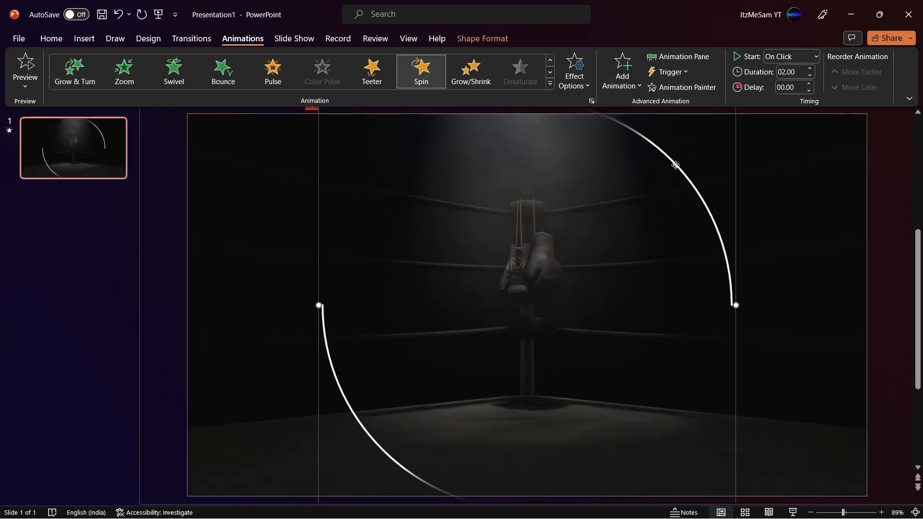
left_click(803, 54)
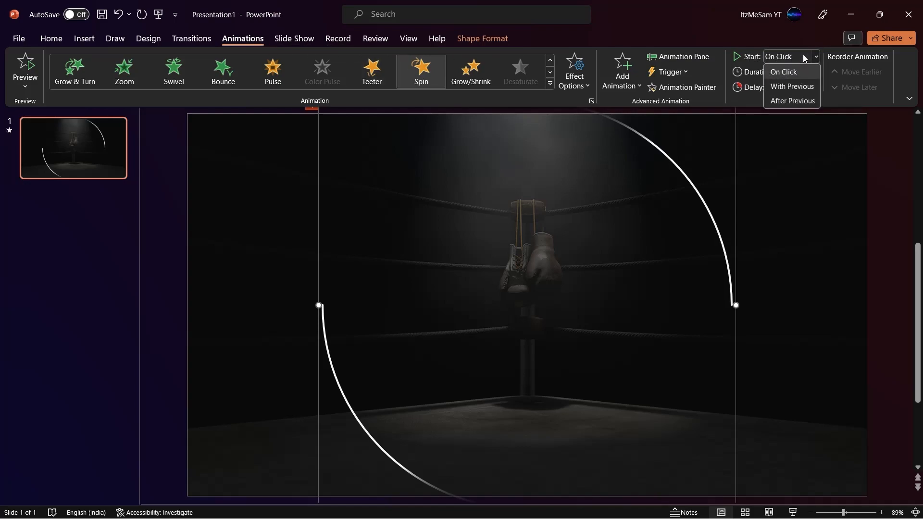
left_click(786, 87)
Set the arc group's Spin animation to last 5 seconds (Very Slow) and repeat Until End of Slide
left_click(693, 61)
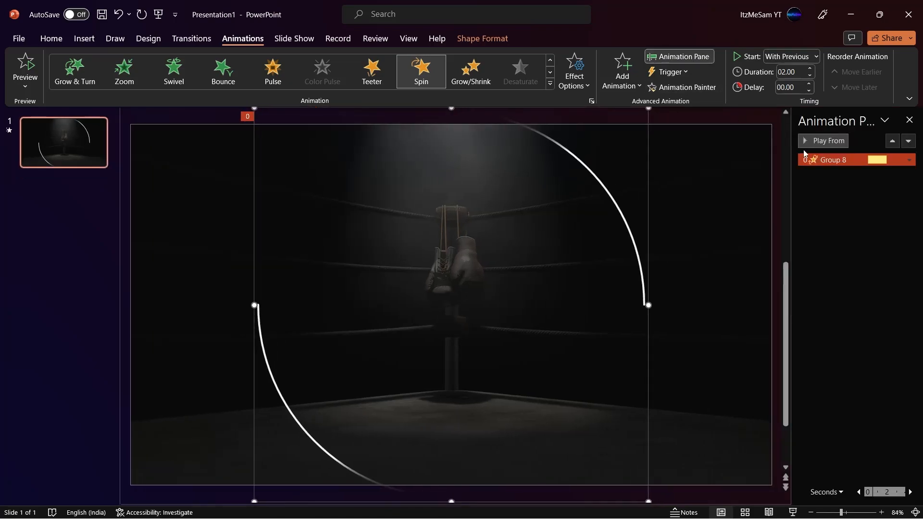
right_click(838, 160)
left_click(842, 218)
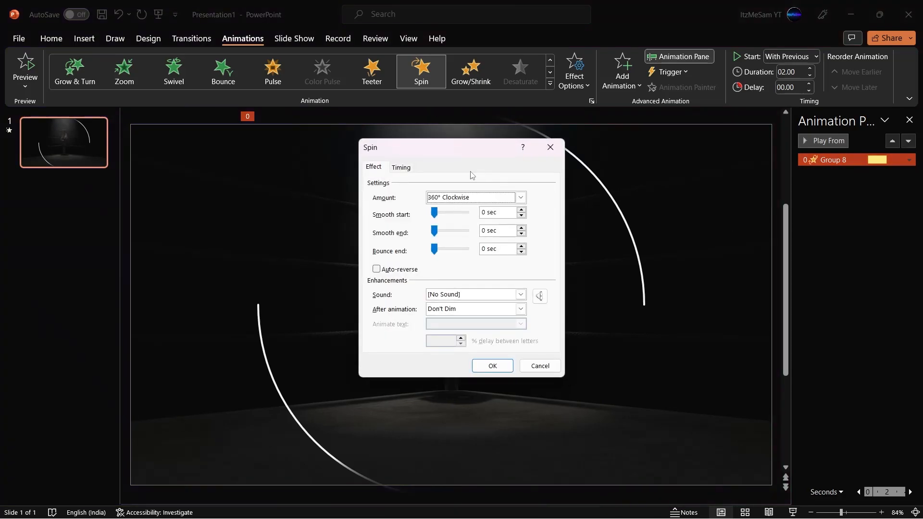
left_click(411, 168)
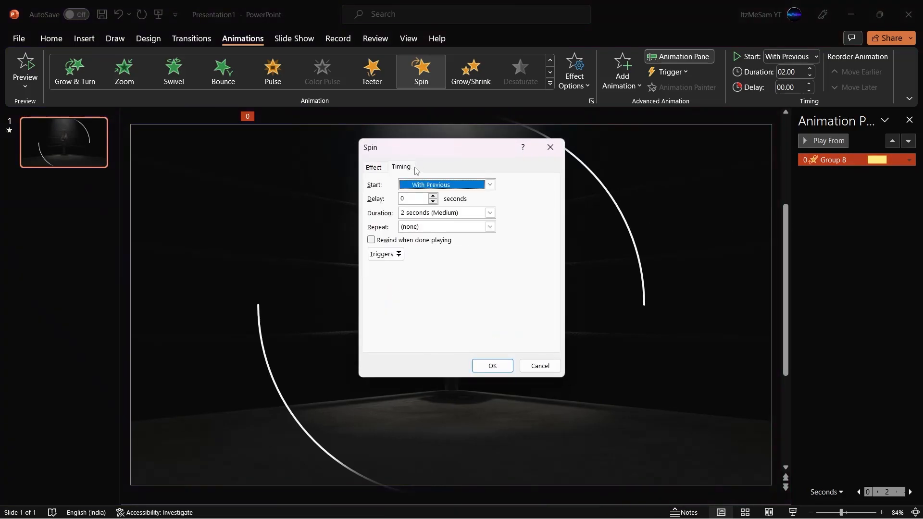
left_click(490, 213)
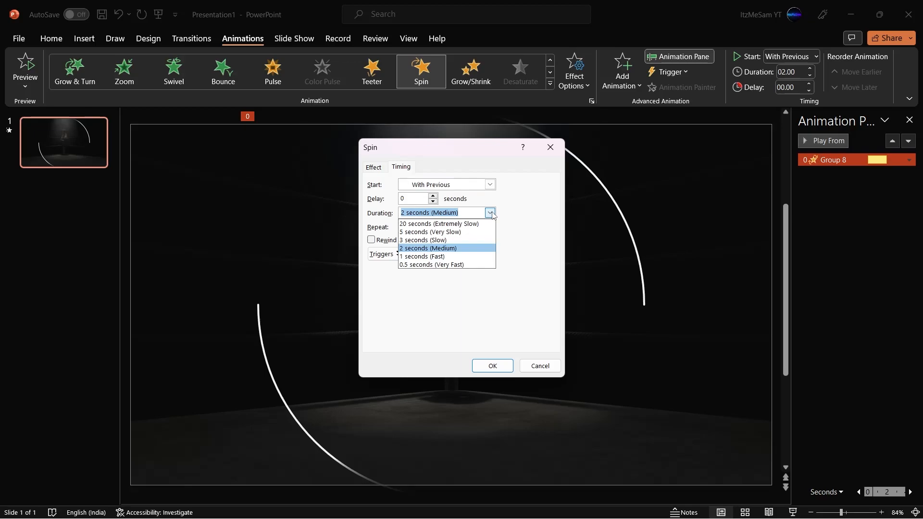
left_click(478, 233)
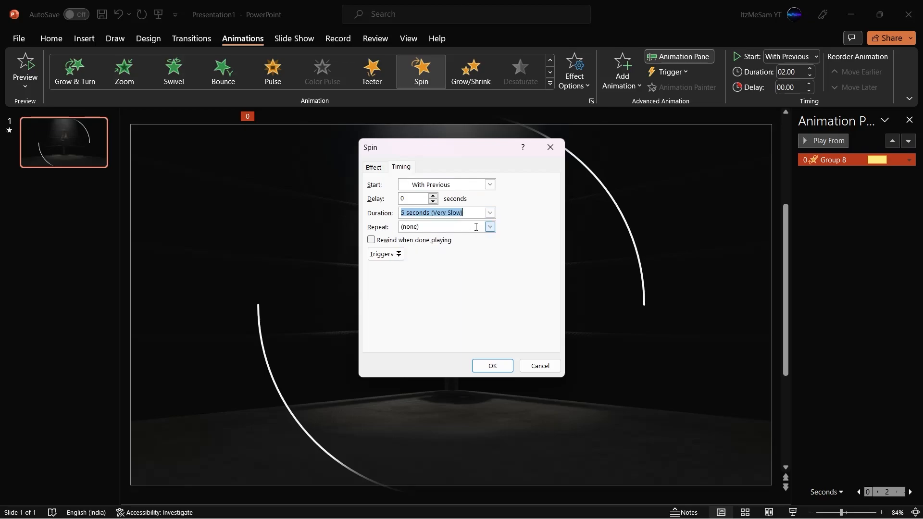
left_click(490, 226)
left_click(454, 295)
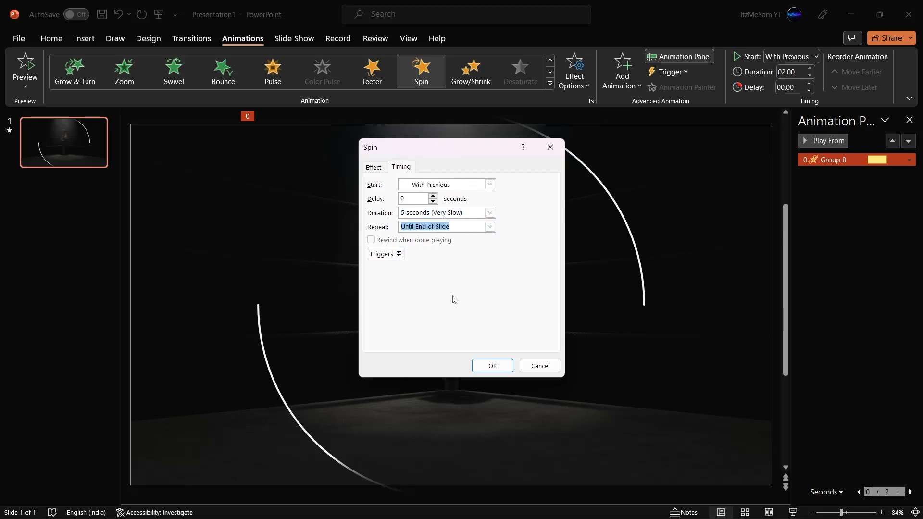
left_click(492, 366)
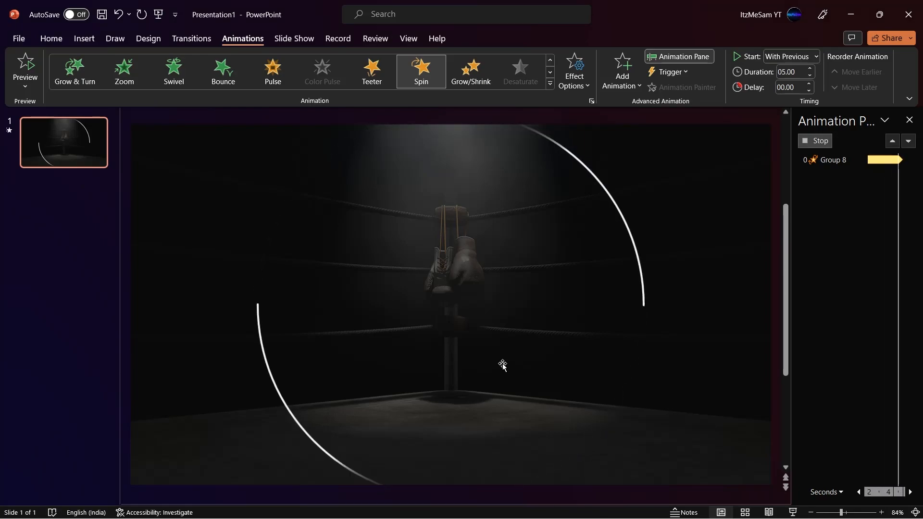
left_click(909, 120)
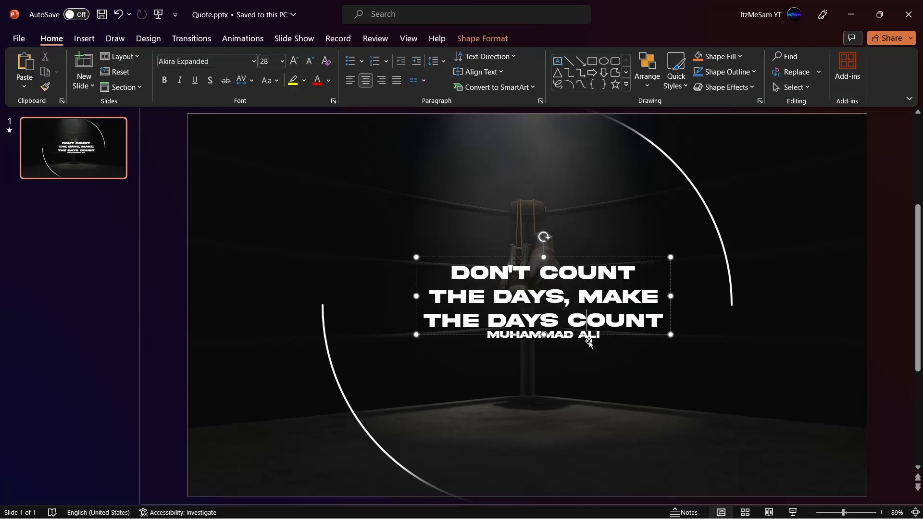
Select the author's name text together with the quote text box and group them
left_click(589, 343)
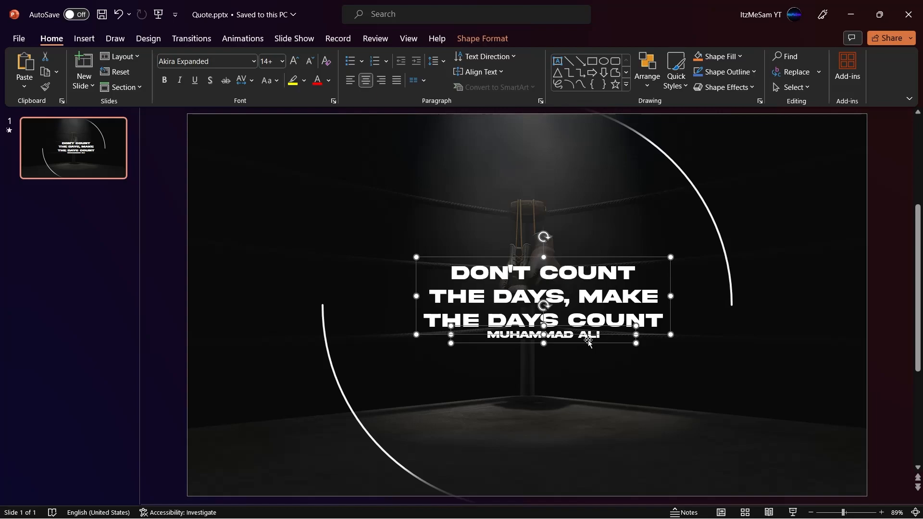
right_click(608, 262)
mouse_move(681, 365)
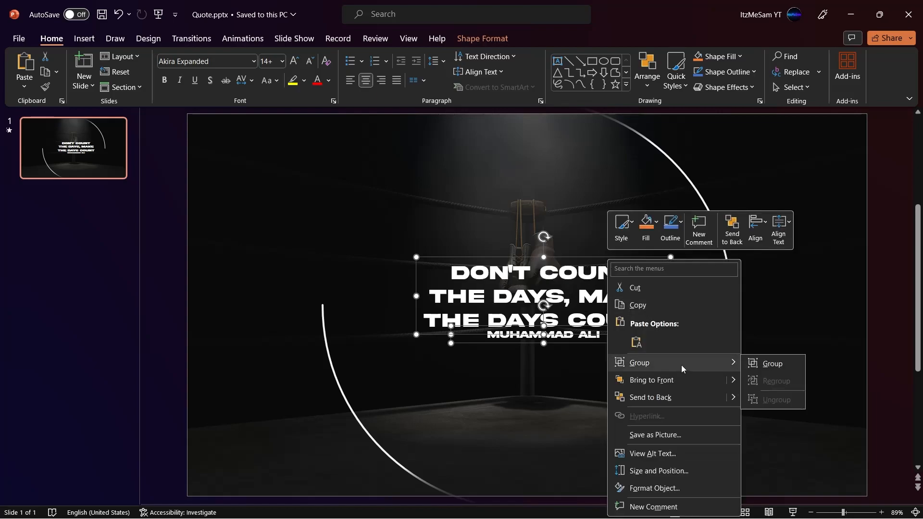
left_click(775, 361)
Align the grouped quote text to the center and middle of the slide, then deselect it
left_click(479, 40)
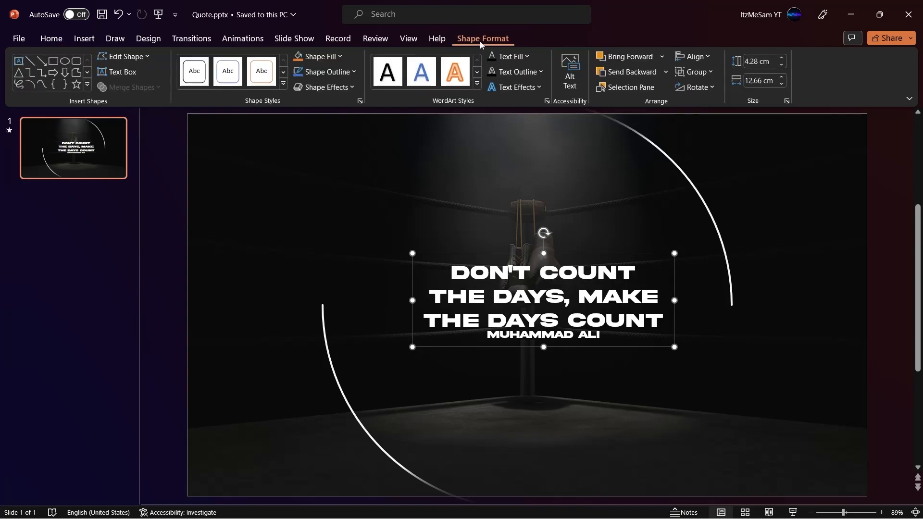
left_click(676, 55)
left_click(702, 88)
left_click(697, 58)
left_click(713, 143)
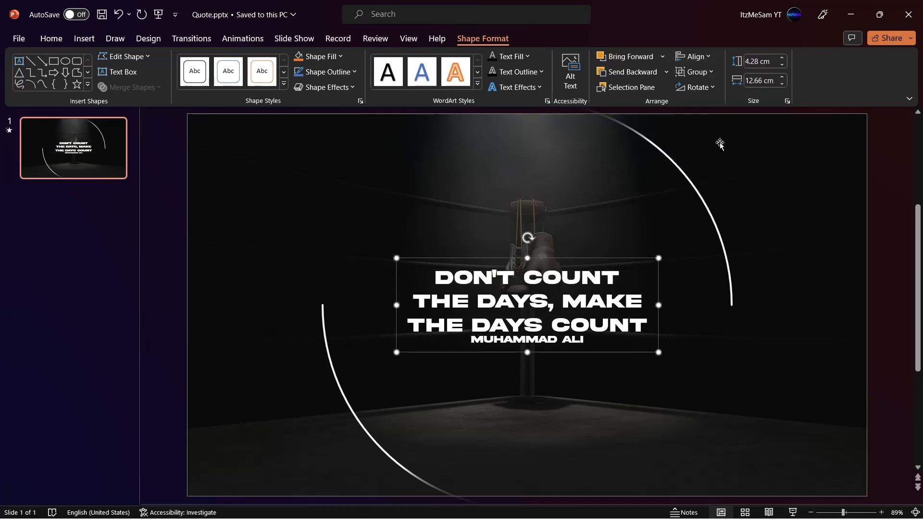
left_click(878, 363)
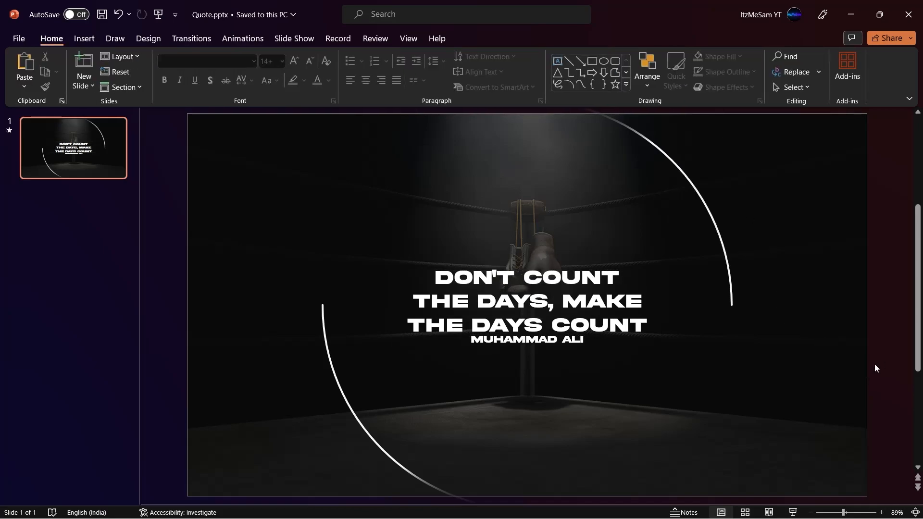